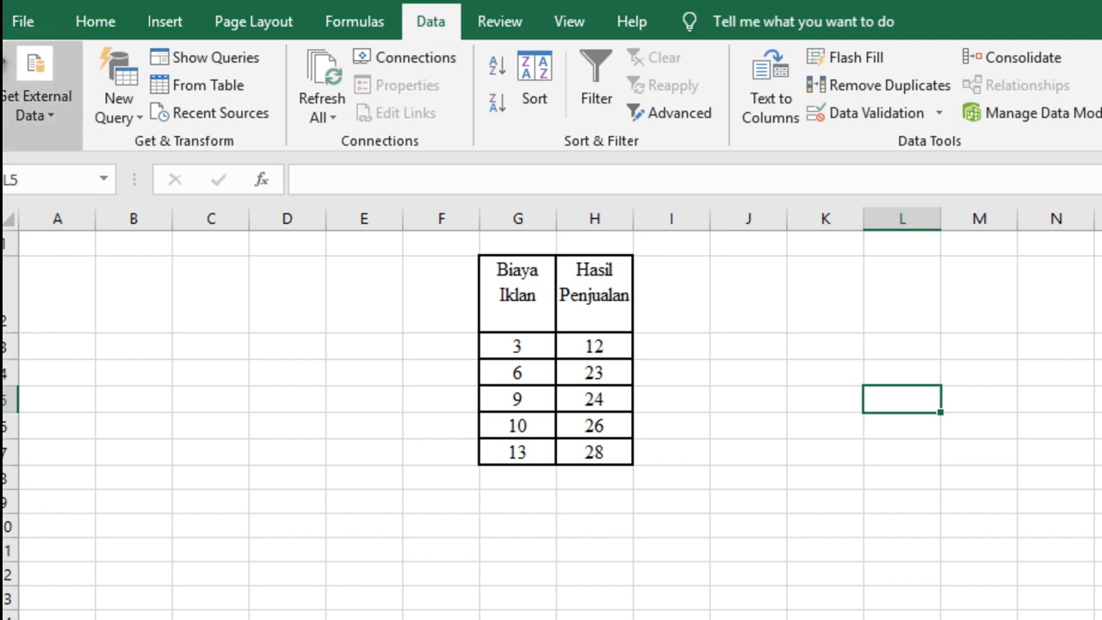
Check in the Excel add-ins list that Analysis ToolPak is enabled and accept the list
{"action": "left_click", "coordinate": [32, 22]}
{"action": "left_click", "coordinate": [58, 618]}
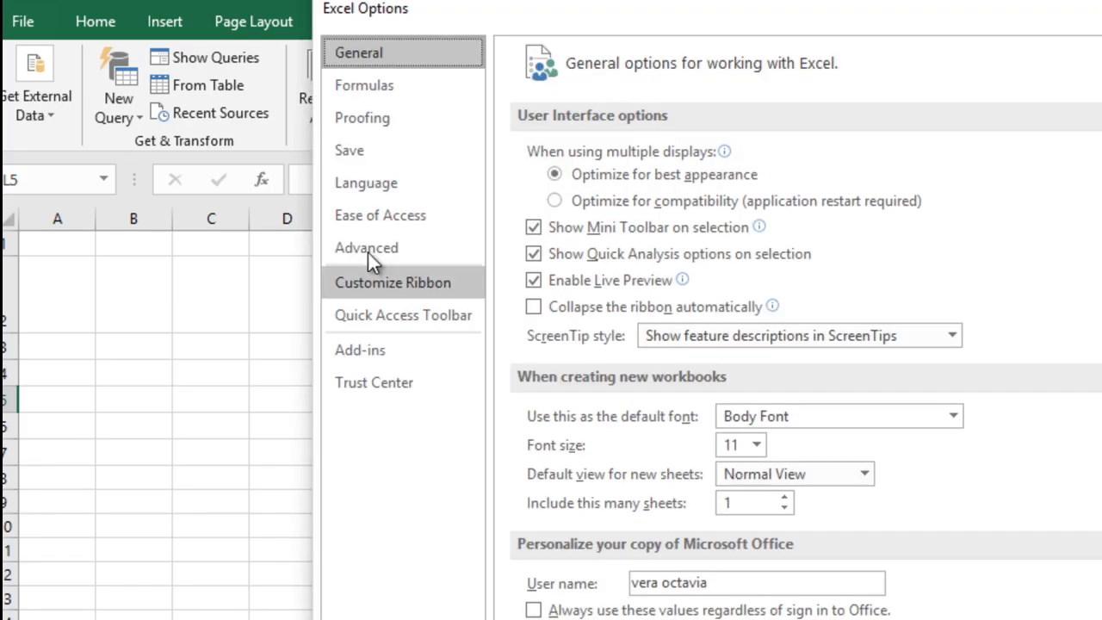
{"action": "left_click", "coordinate": [422, 354]}
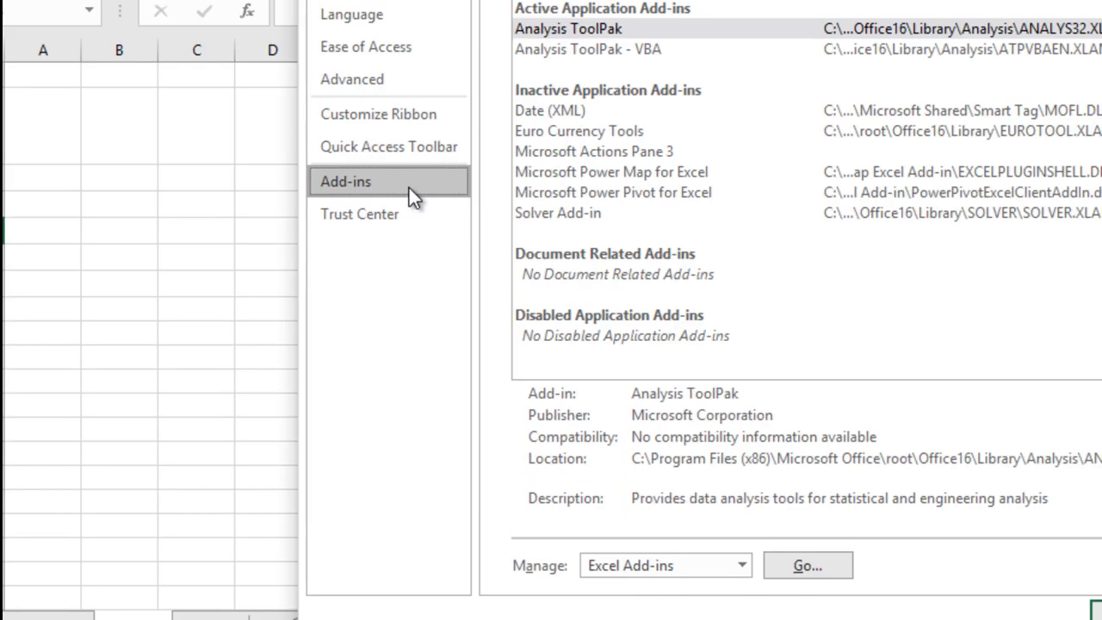
{"action": "left_click", "coordinate": [589, 31]}
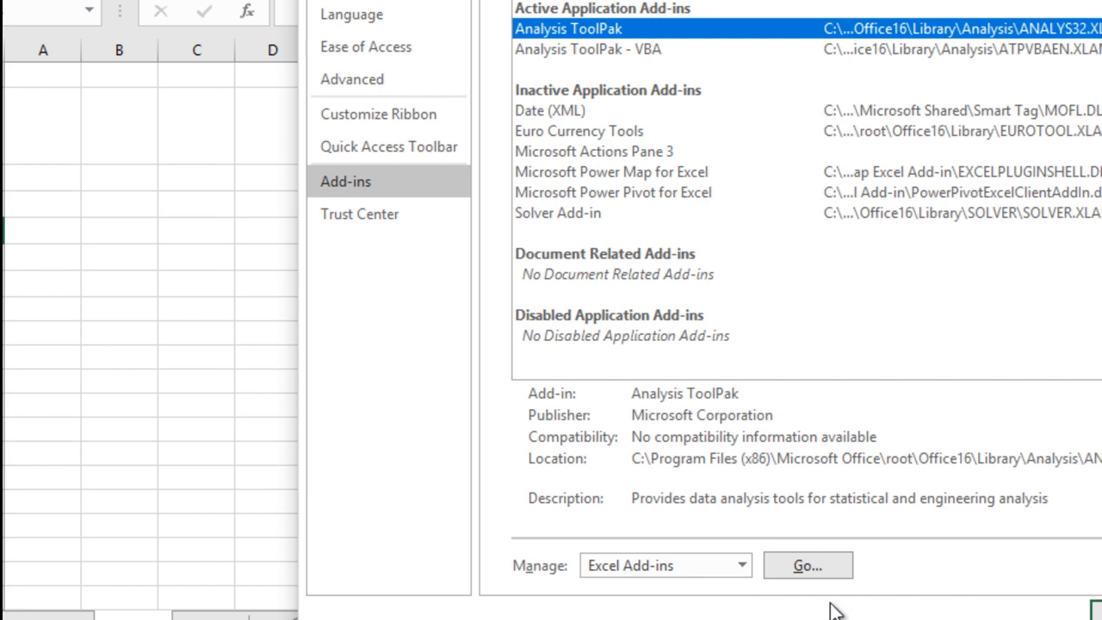
{"action": "left_click", "coordinate": [809, 568]}
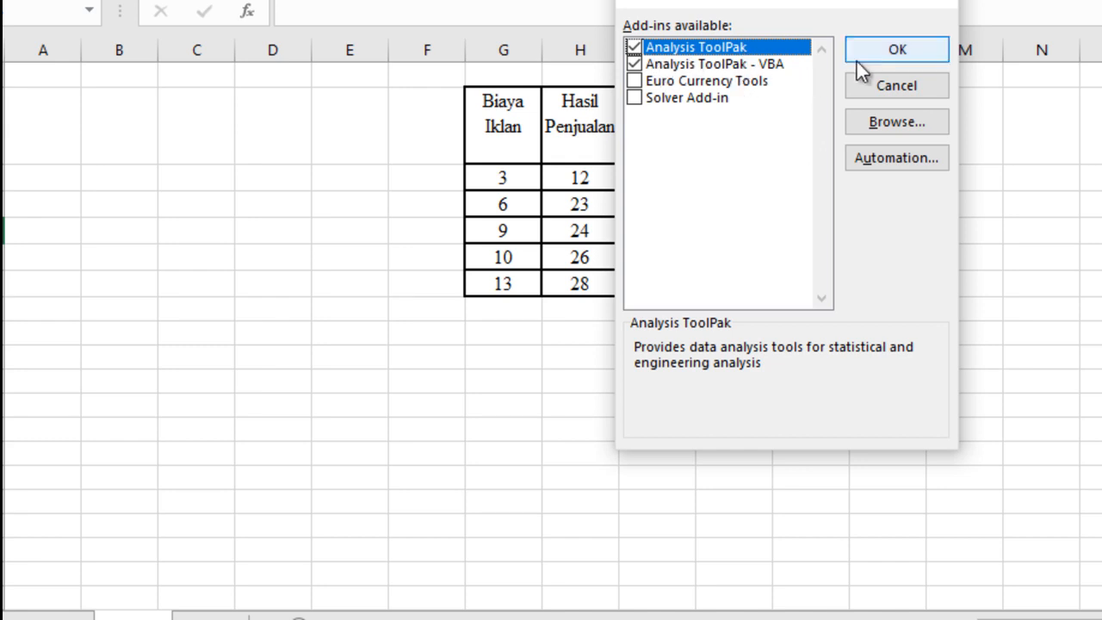
{"action": "left_click", "coordinate": [896, 50]}
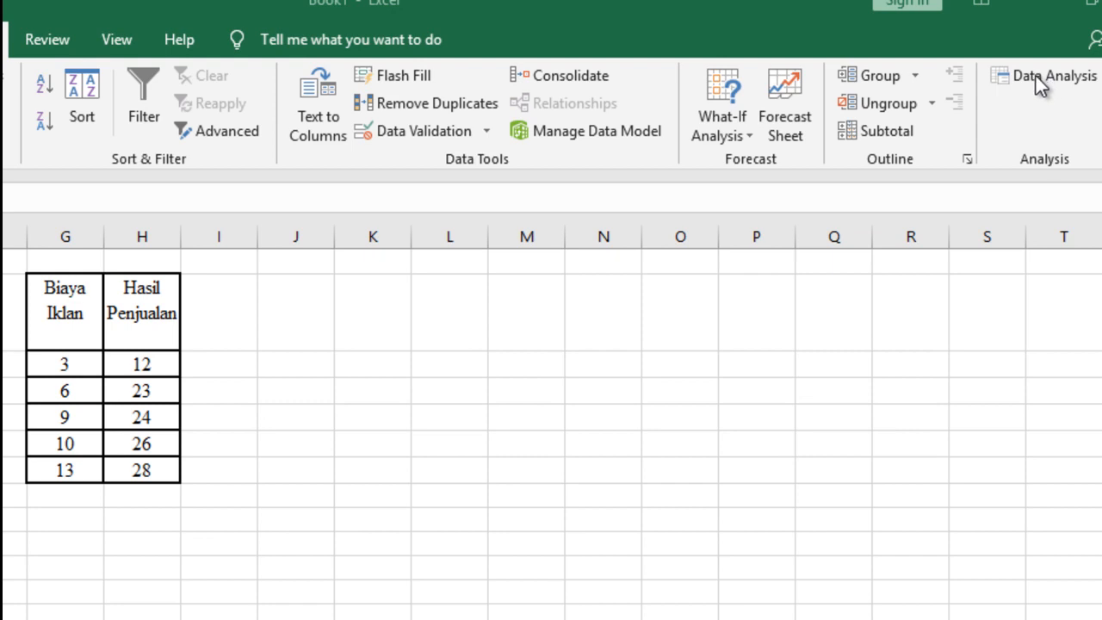
Start the Regression tool from the Data Analysis tools
{"action": "left_click", "coordinate": [1039, 82]}
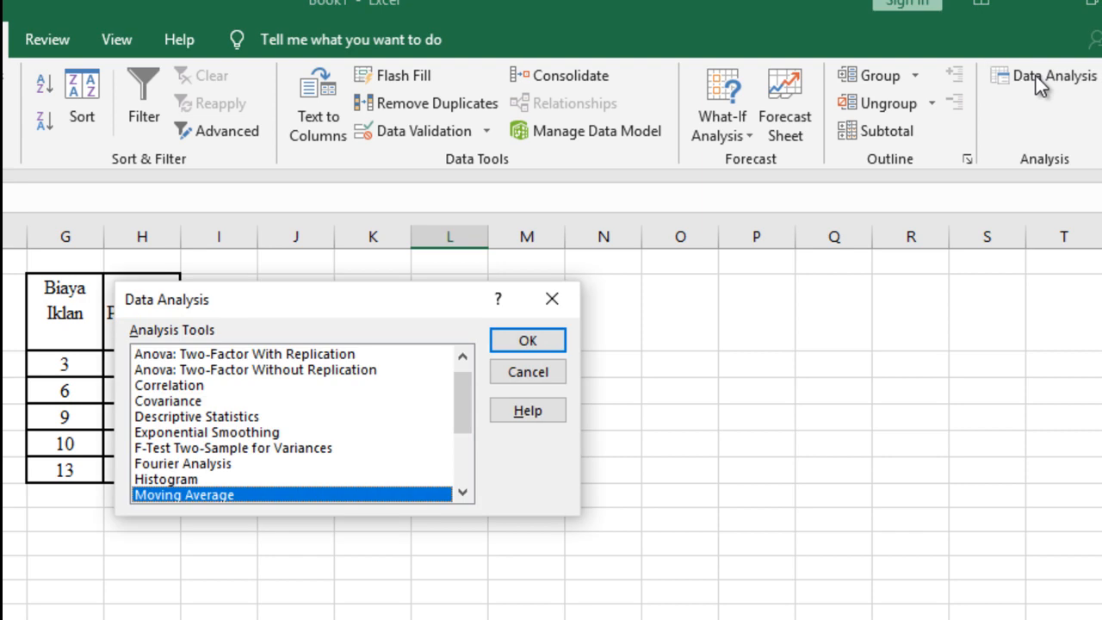
{"action": "left_click_drag", "start_coordinate": [324, 297], "coordinate": [532, 287]}
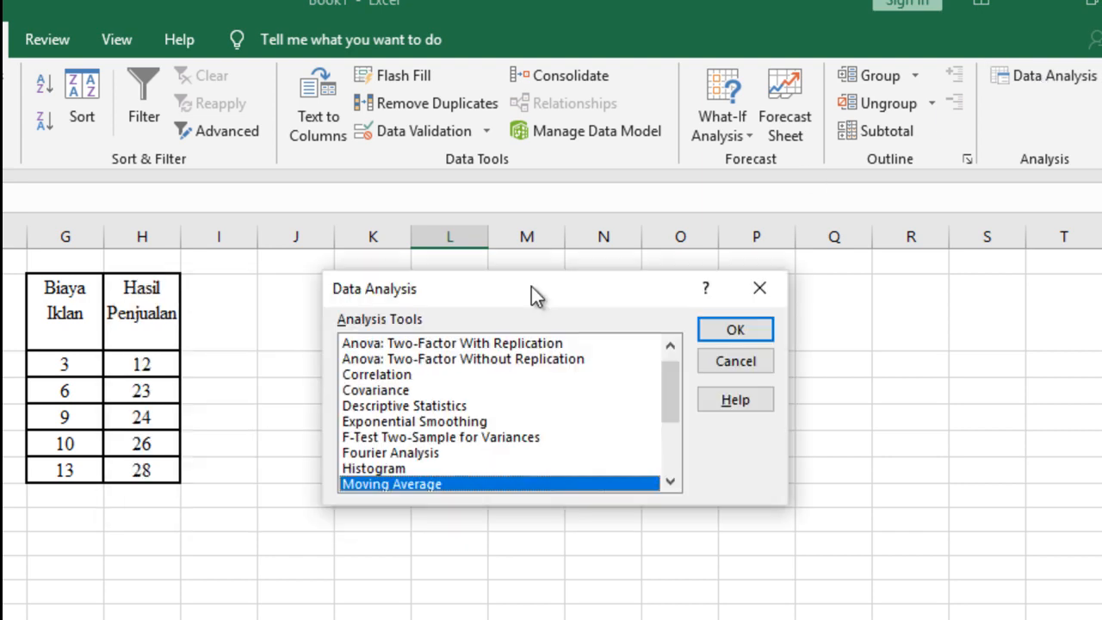
{"action": "left_click", "coordinate": [671, 484]}
{"action": "left_click", "coordinate": [671, 484]}
{"action": "left_click", "coordinate": [670, 484]}
{"action": "left_click", "coordinate": [671, 484]}
{"action": "left_click", "coordinate": [670, 484]}
{"action": "left_click", "coordinate": [671, 484]}
{"action": "left_click", "coordinate": [671, 484]}
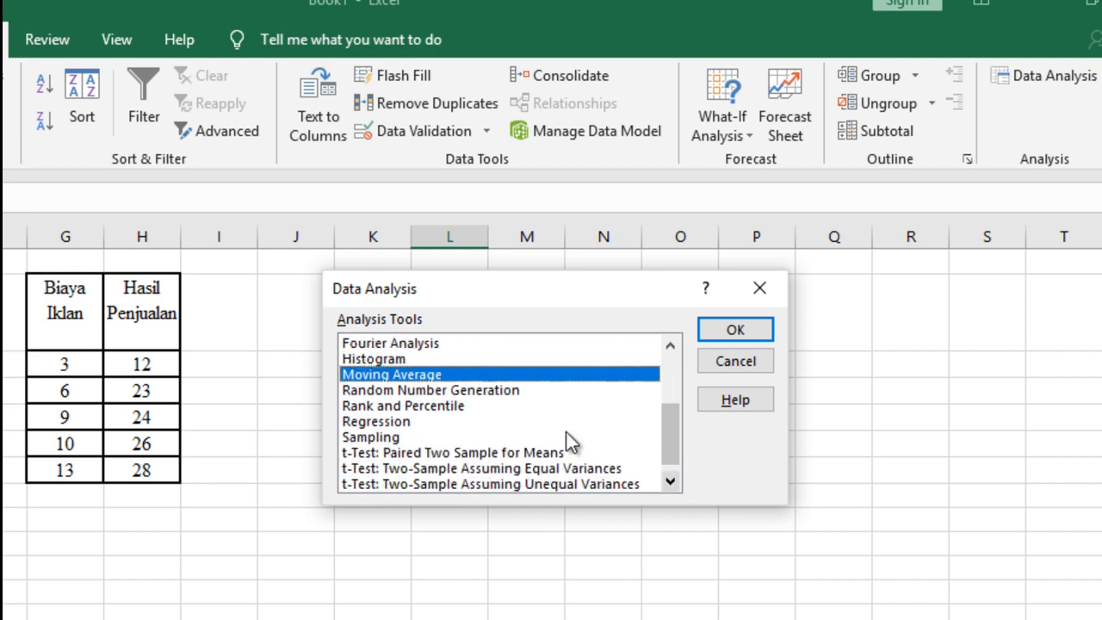
{"action": "left_click", "coordinate": [381, 422]}
{"action": "left_click", "coordinate": [731, 328]}
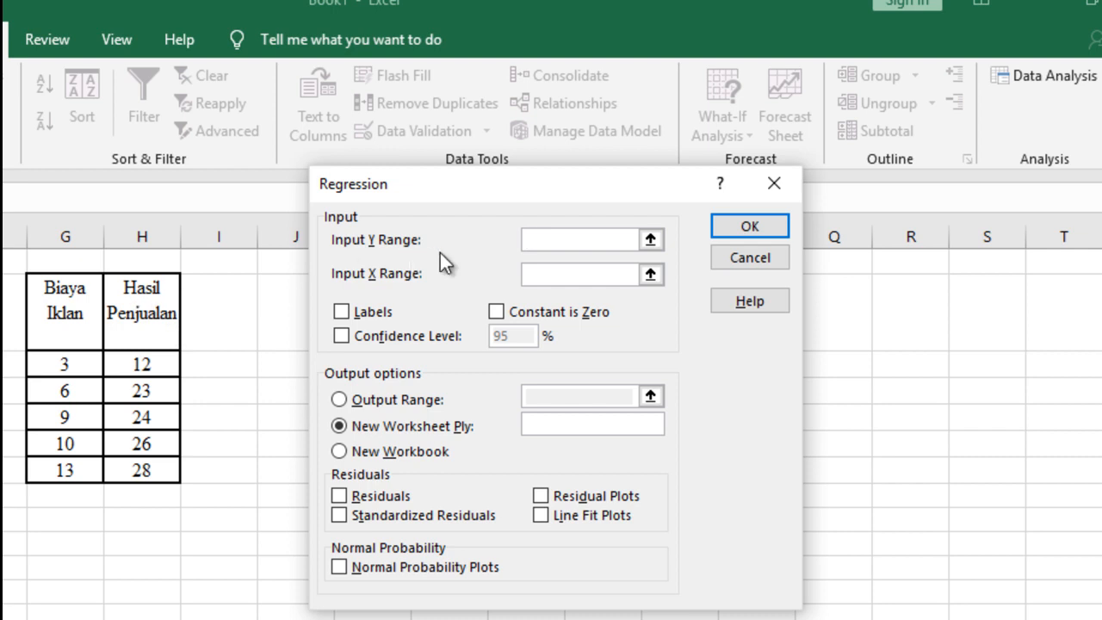
Set the regression's Input Y Range to the Hasil Penjualan column with its header, $H$2:$H$7
{"action": "left_click", "coordinate": [650, 241]}
{"action": "left_click", "coordinate": [141, 330]}
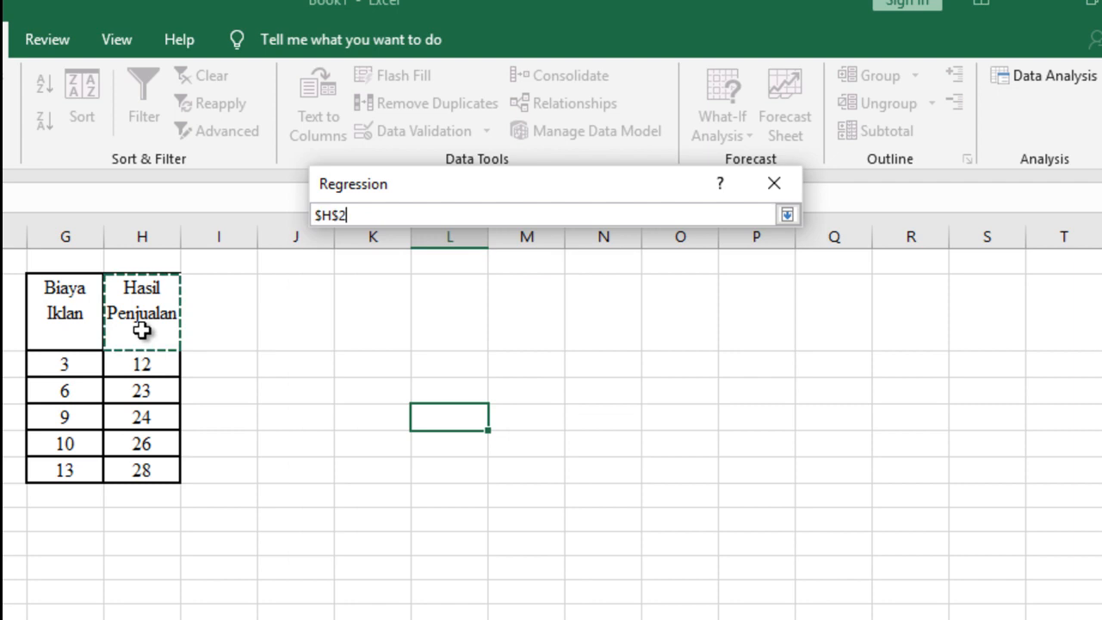
{"action": "key", "text": "shift+Down"}
{"action": "key", "text": "shift+Down"}
{"action": "key", "text": "shift+Down"}
{"action": "key", "text": "shift+Down"}
{"action": "key", "text": "shift+Down"}
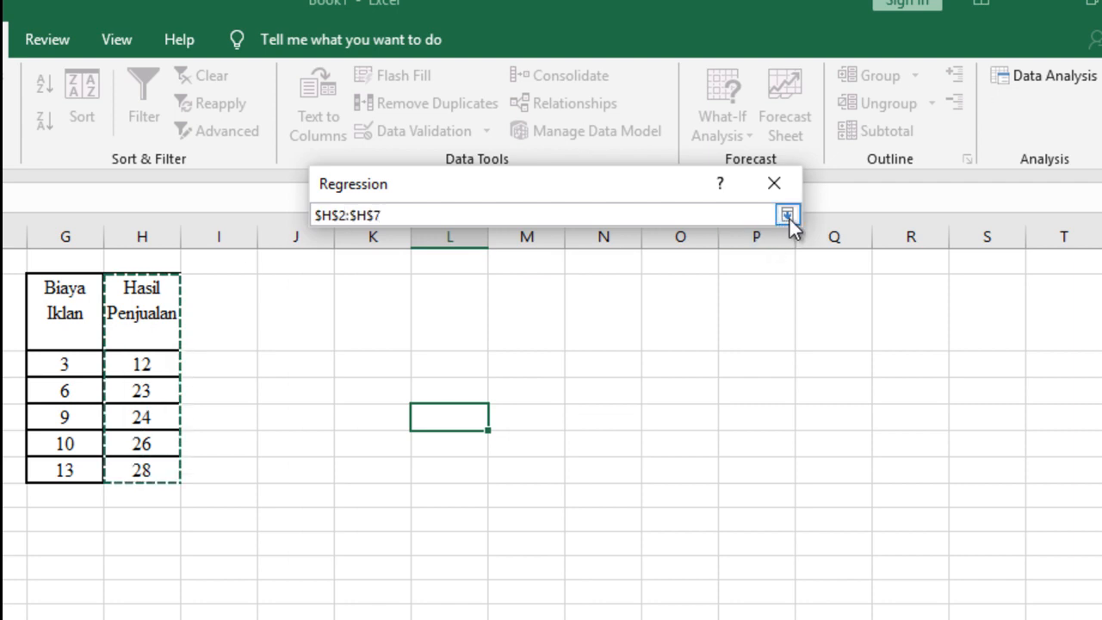
{"action": "left_click", "coordinate": [787, 215]}
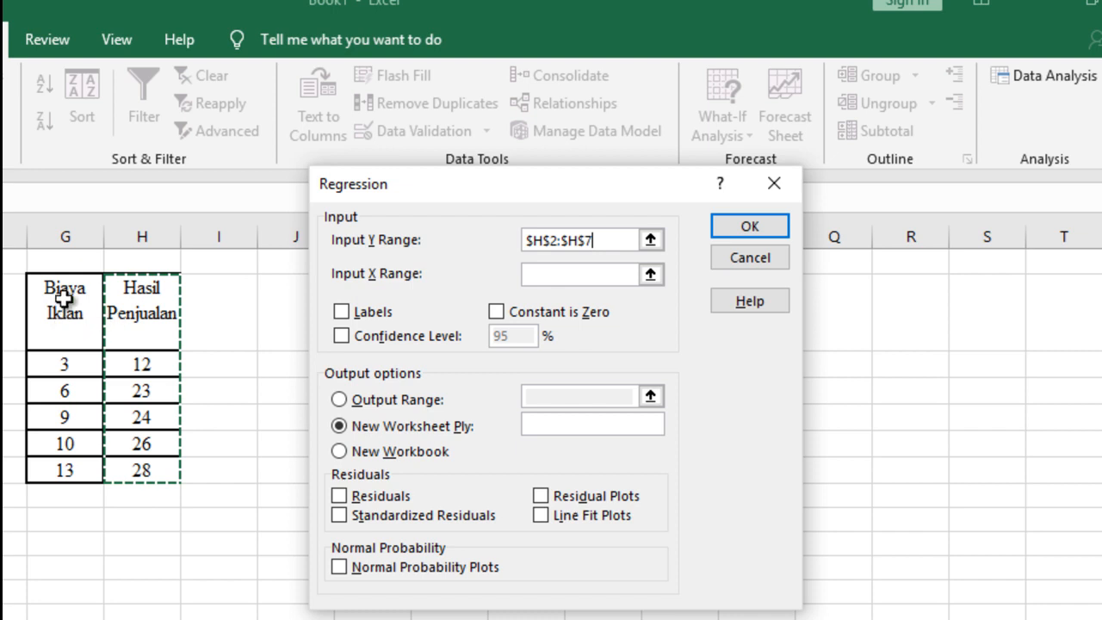
Set the Input X Range to the Biaya Iklan column, $G$2:$G$7, and enable the Labels option
{"action": "left_click", "coordinate": [651, 273]}
{"action": "left_click", "coordinate": [49, 327]}
{"action": "key", "text": "shift+Down"}
{"action": "key", "text": "shift+Down"}
{"action": "key", "text": "shift+Down"}
{"action": "key", "text": "shift+Down"}
{"action": "key", "text": "shift+Down"}
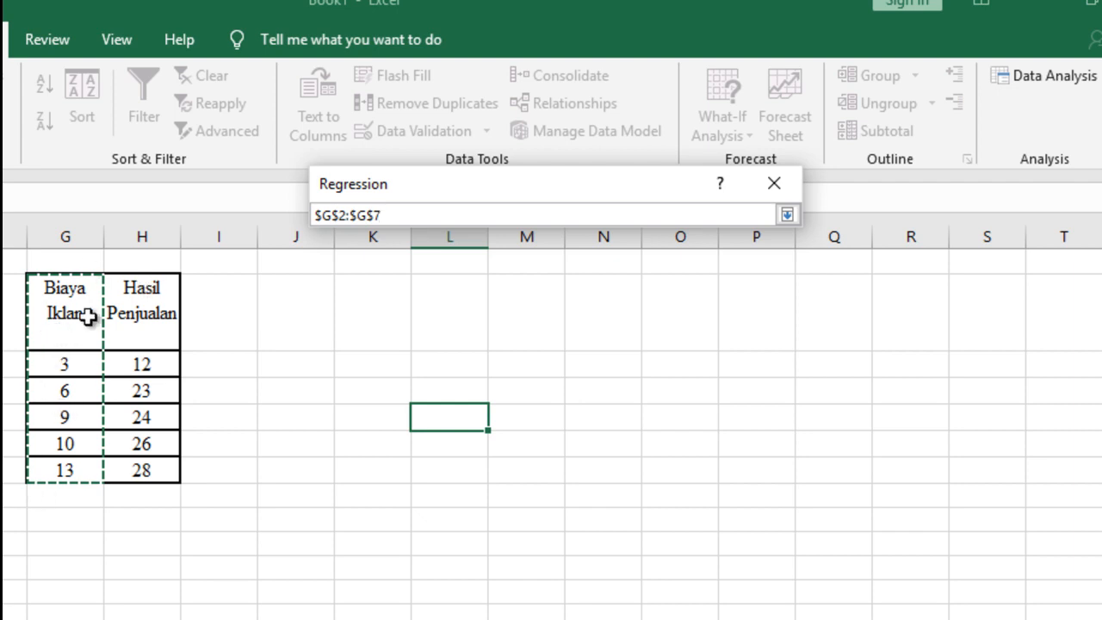
{"action": "left_click", "coordinate": [787, 215]}
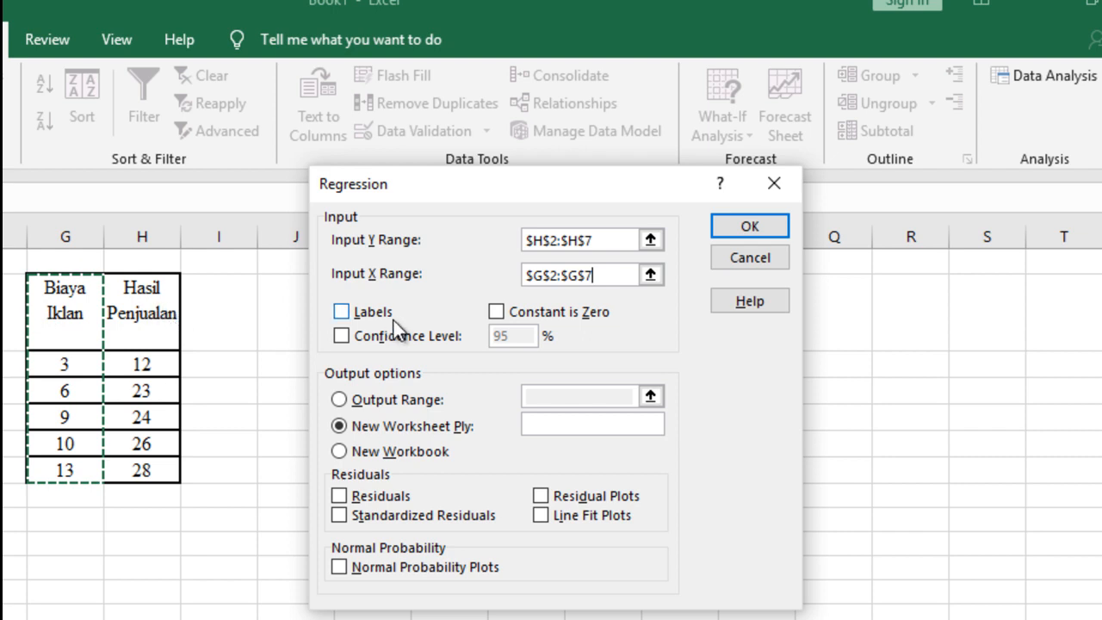
{"action": "left_click", "coordinate": [342, 313]}
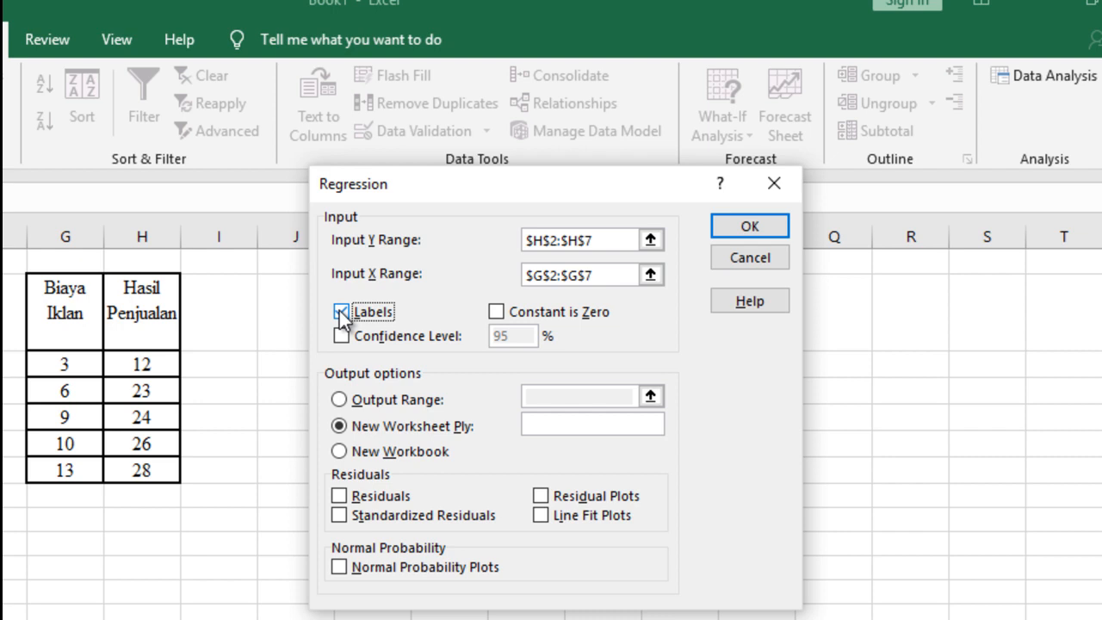
Choose cell $K$2 on the current sheet as the output range and run the regression
{"action": "left_click", "coordinate": [339, 401]}
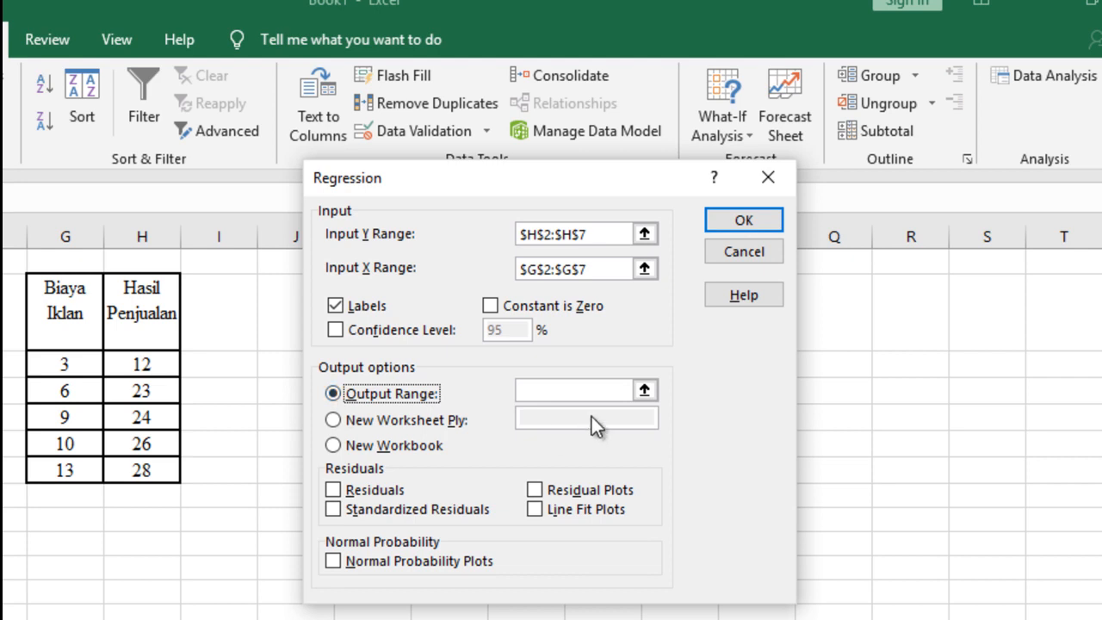
{"action": "left_click", "coordinate": [644, 392]}
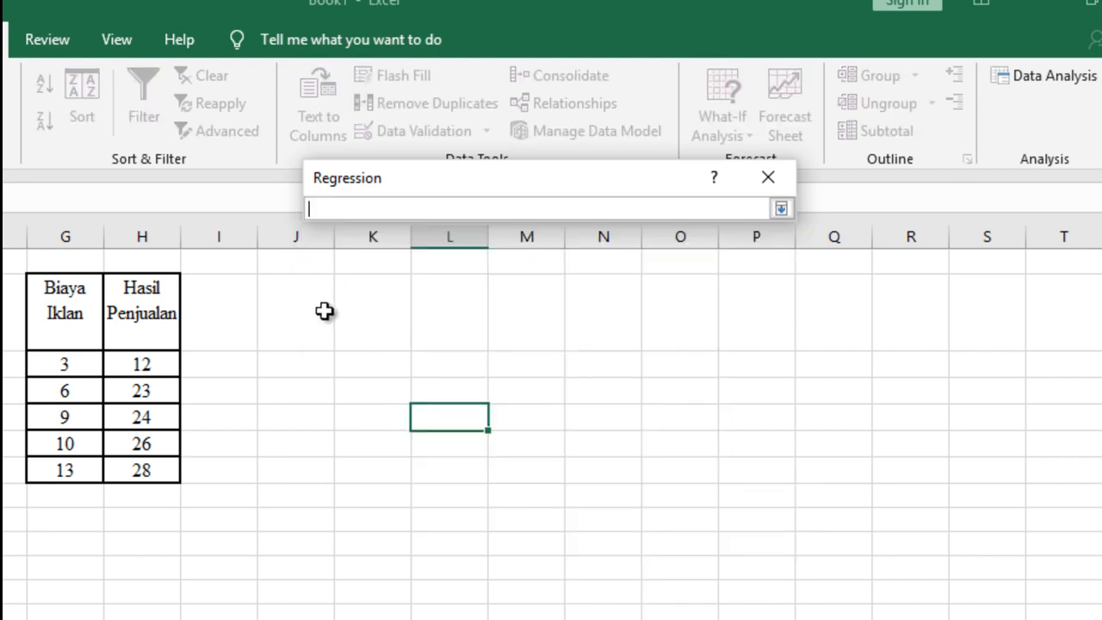
{"action": "left_click", "coordinate": [297, 297]}
{"action": "left_click", "coordinate": [292, 444]}
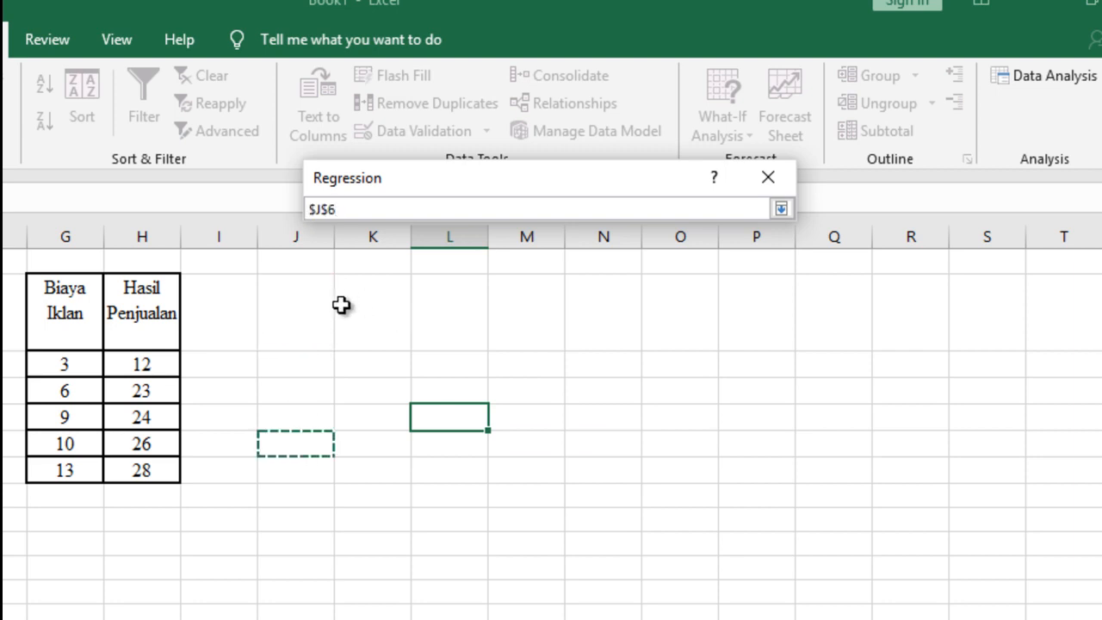
{"action": "left_click", "coordinate": [375, 316]}
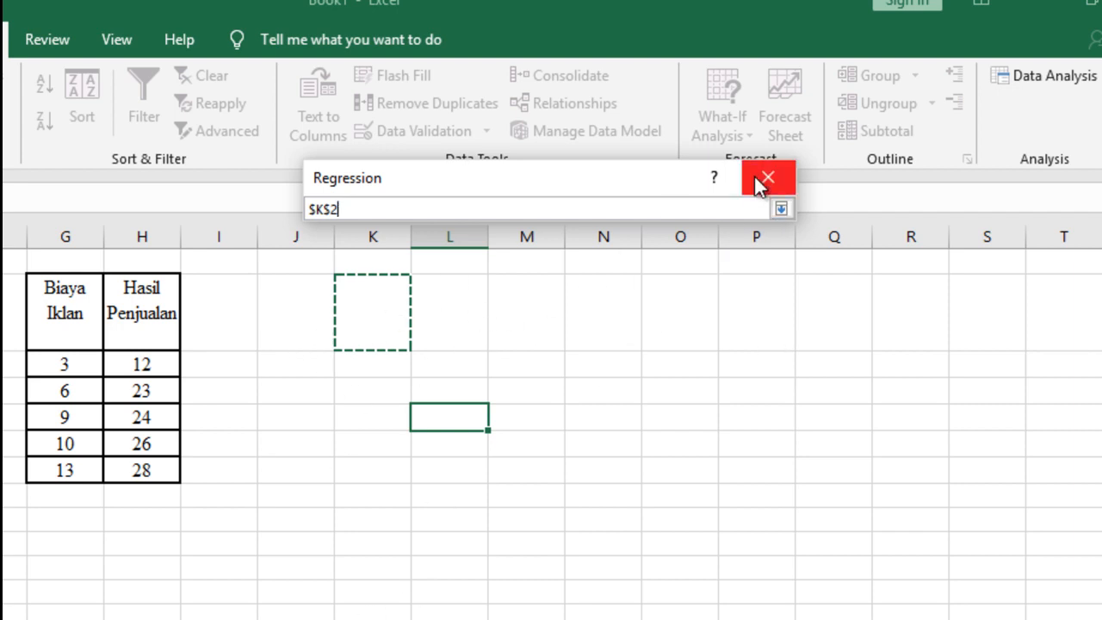
{"action": "left_click", "coordinate": [781, 209]}
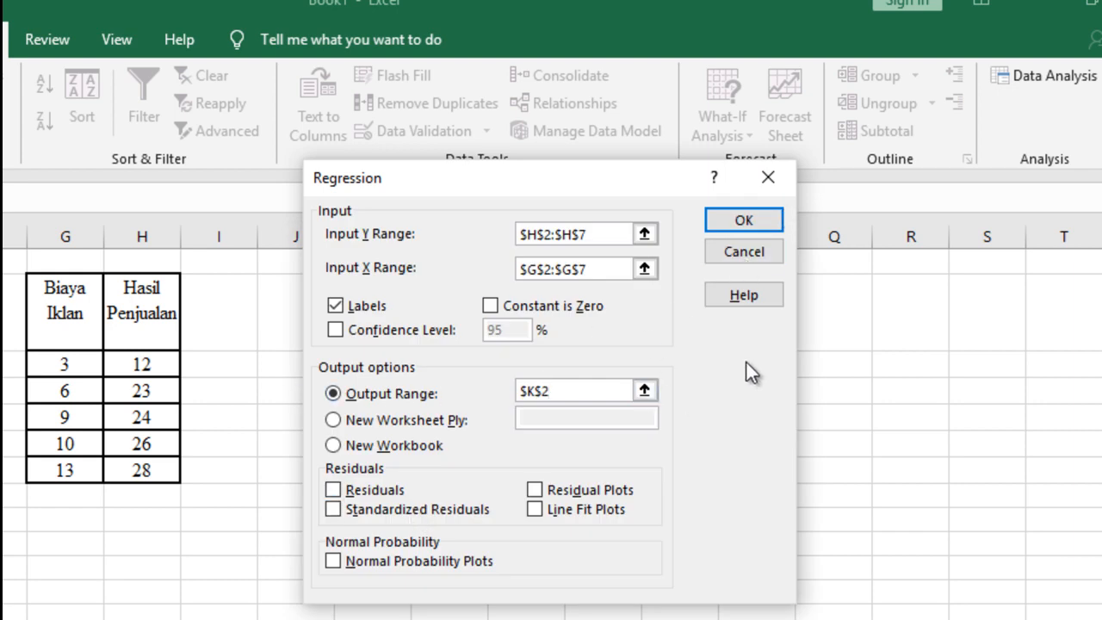
{"action": "left_click", "coordinate": [744, 222]}
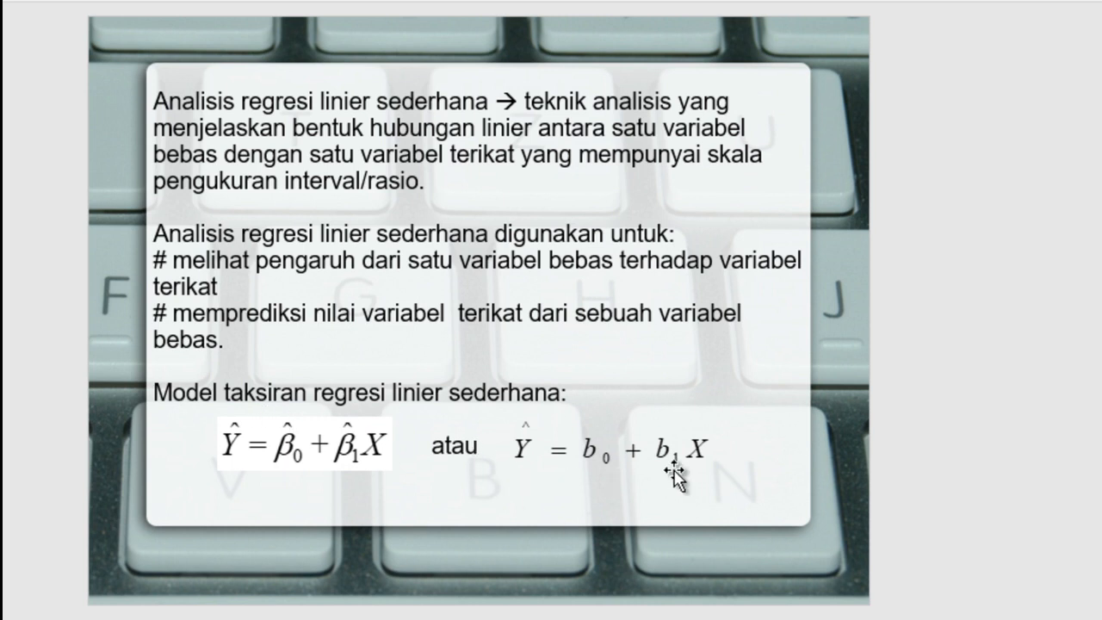
Examine the model formula slide and the Intercept and Biaya Iklan coefficients in the Excel regression output
{"action": "key", "text": "Page_Down"}
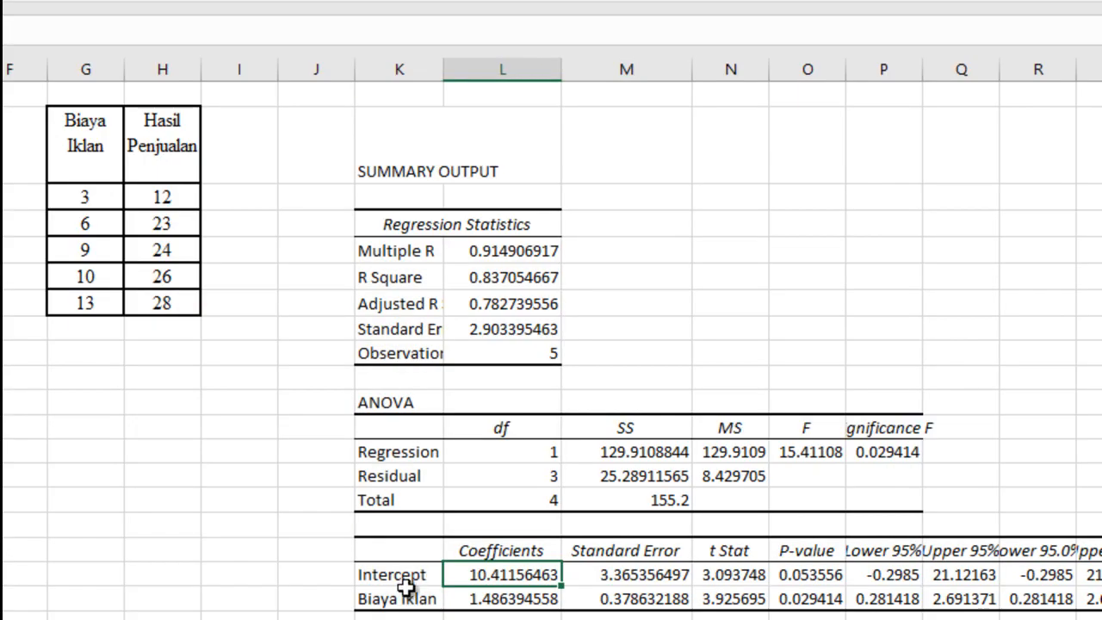
{"action": "left_click", "coordinate": [407, 579]}
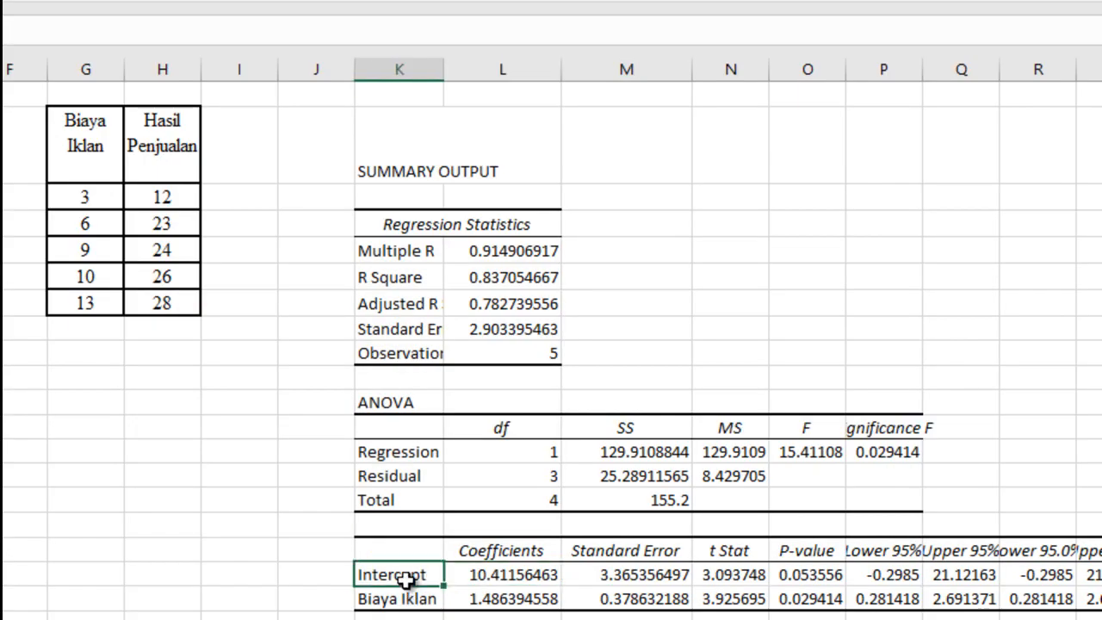
{"action": "key", "text": "Right"}
{"action": "key", "text": "Up"}
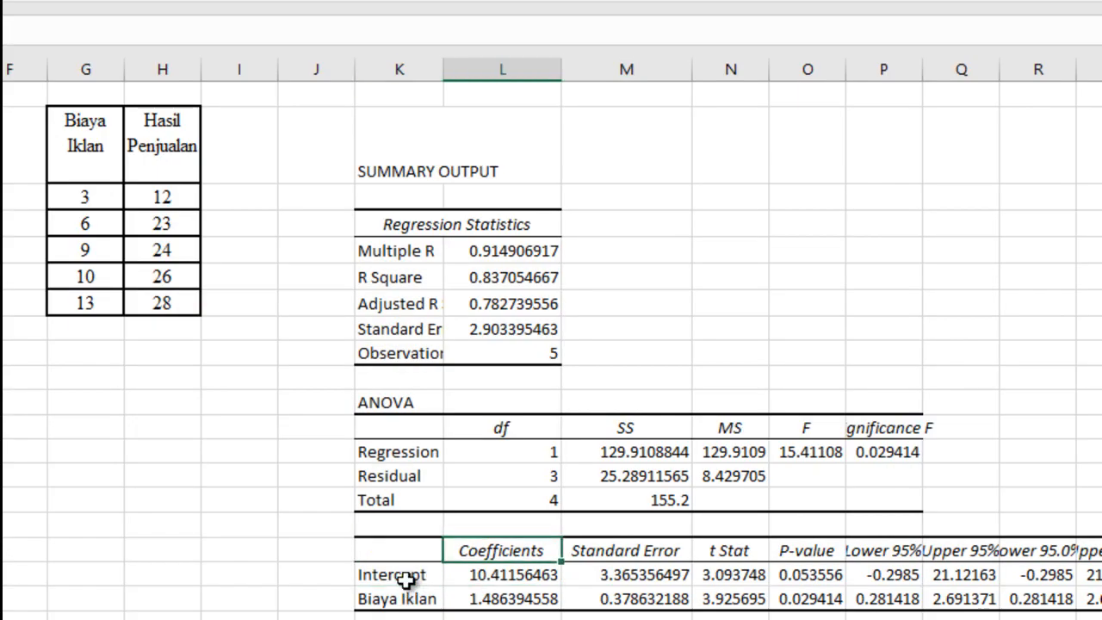
{"action": "key", "text": "Down"}
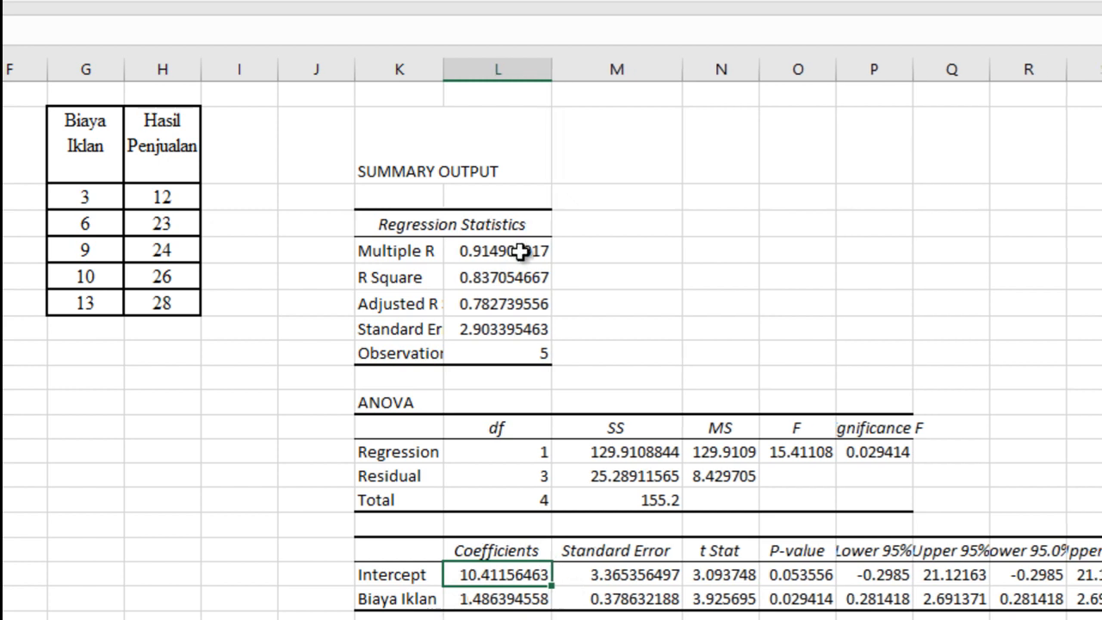
{"action": "key", "text": "Down"}
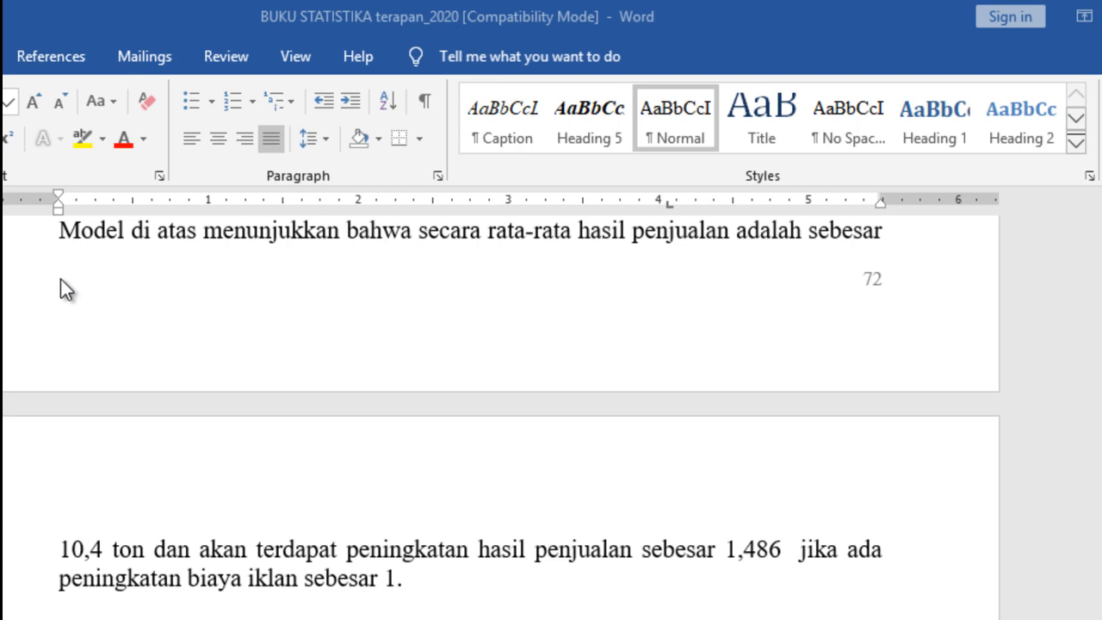
Undo the insertion of "ton" after "10,4" in the Word document's model interpretation
{"action": "key", "text": "ctrl+z"}
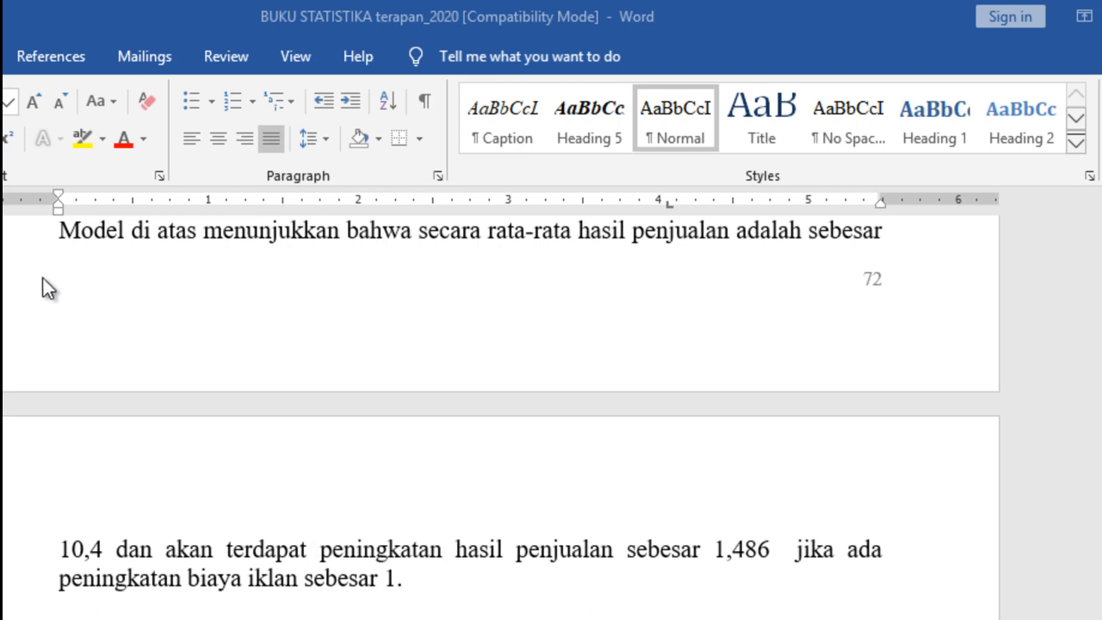